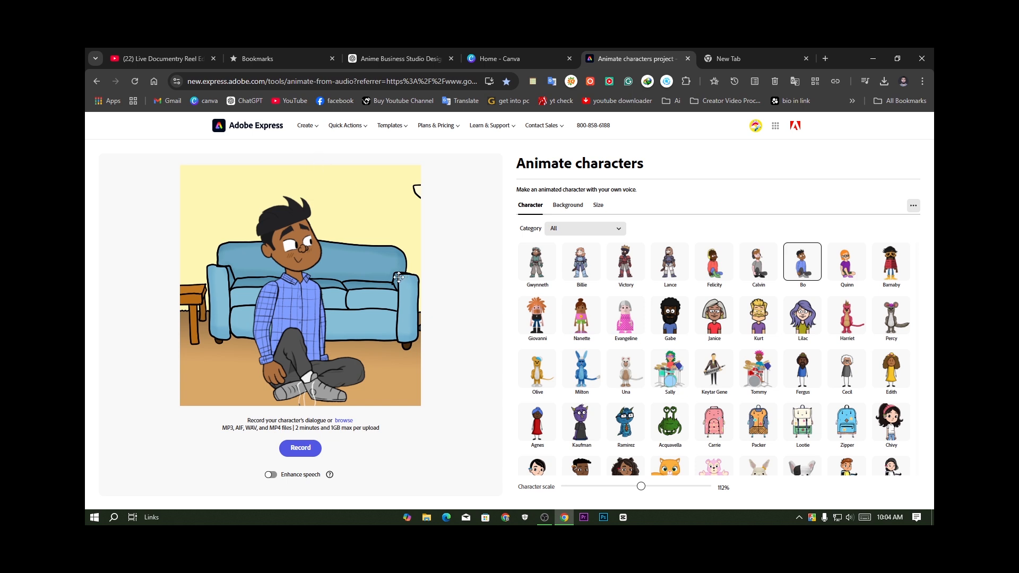
Step: Filter the characters to the Mouth Only category and choose the Happy mouth
click(592, 233)
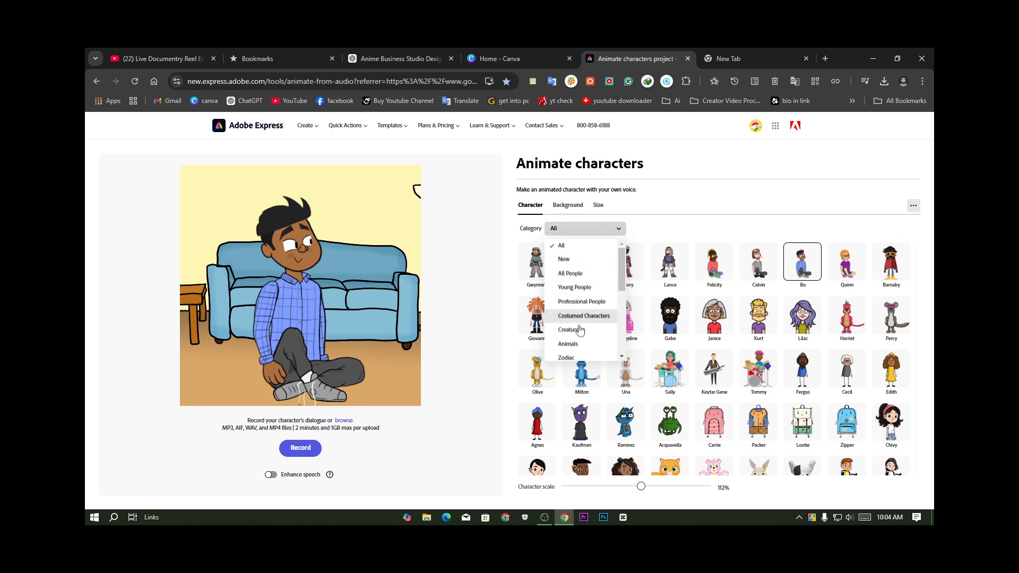
scroll(581, 329, down, 5)
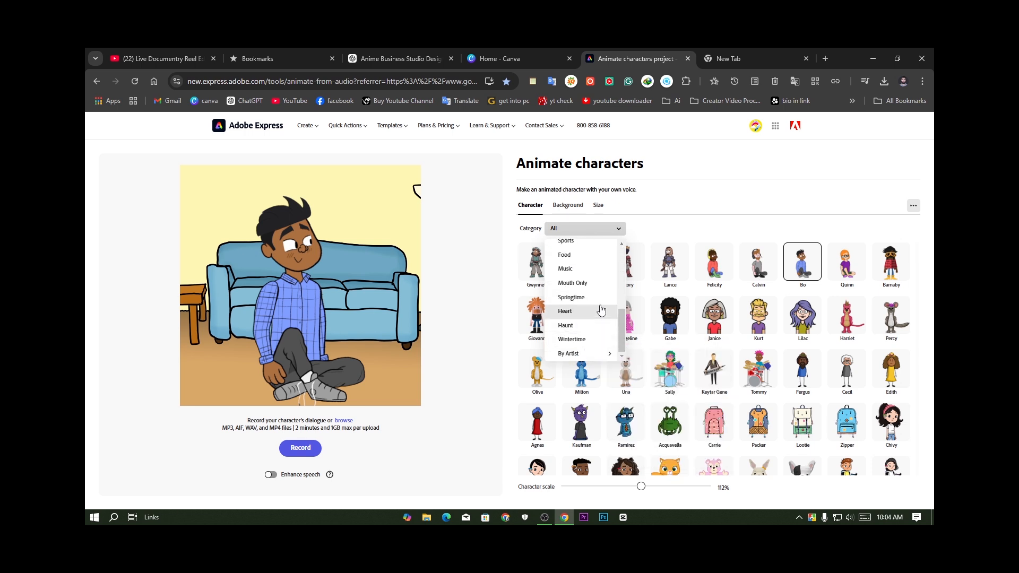
click(584, 287)
click(715, 262)
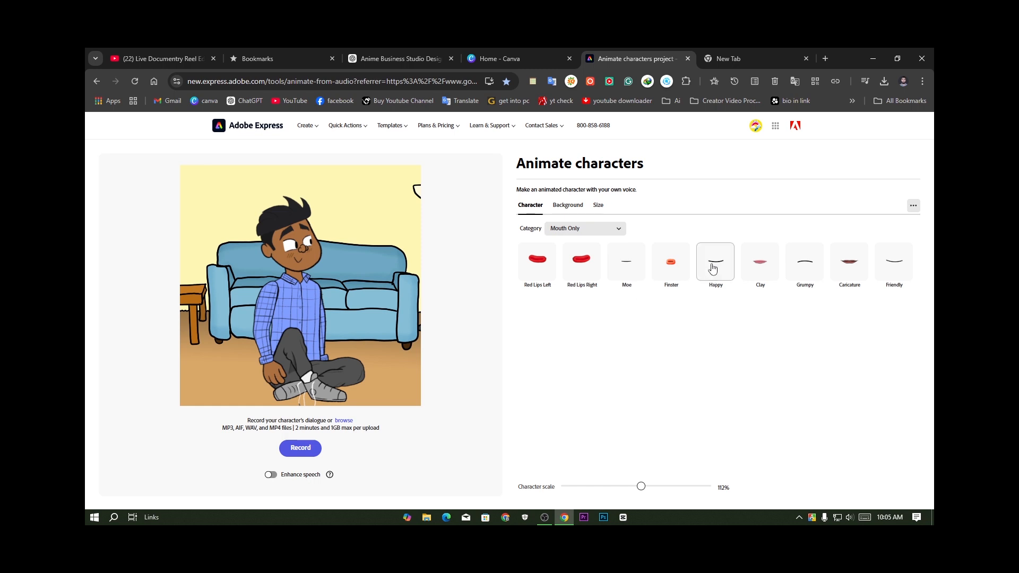
Step: Set the mouth animation's background to Transparent
click(567, 206)
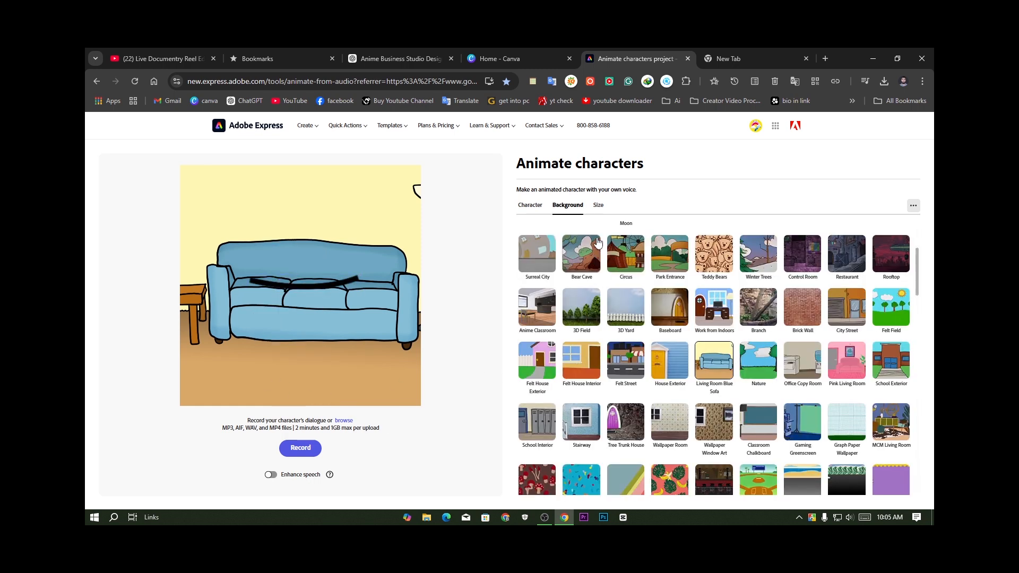
scroll(605, 240, up, 3)
click(576, 289)
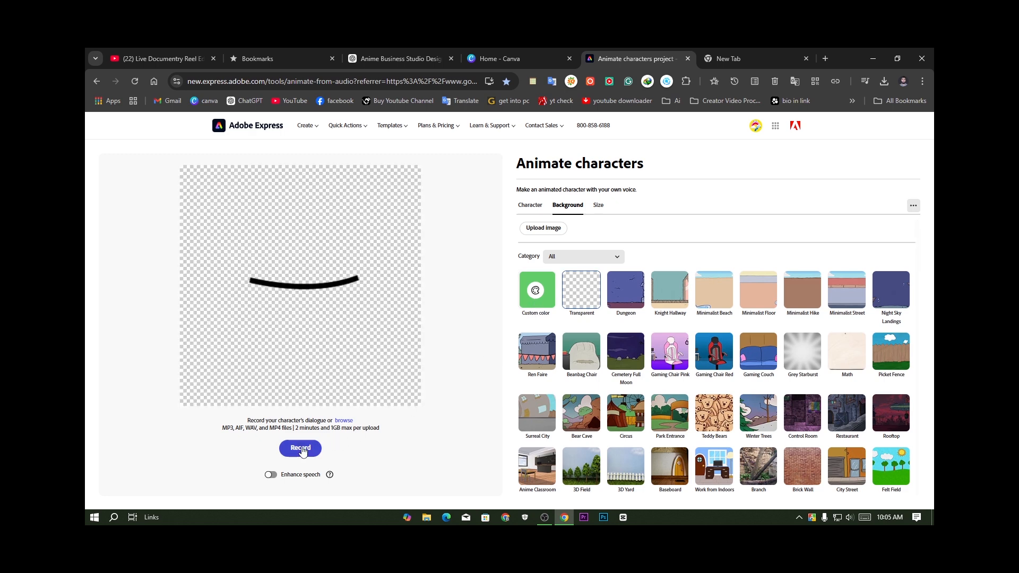
Step: Upload the BG Music audio file from the voice folder as the character's dialogue
click(344, 421)
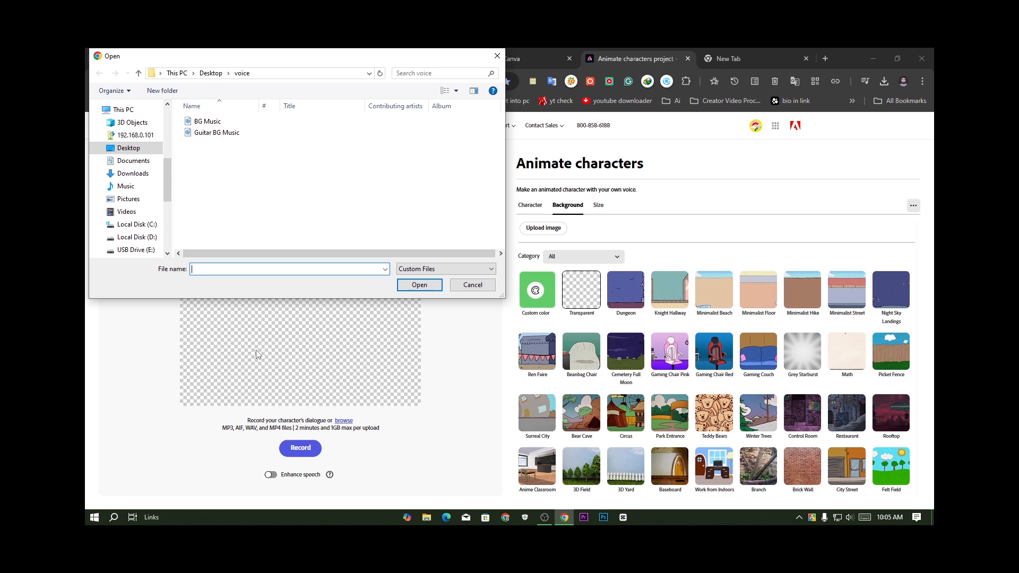
click(203, 124)
click(419, 285)
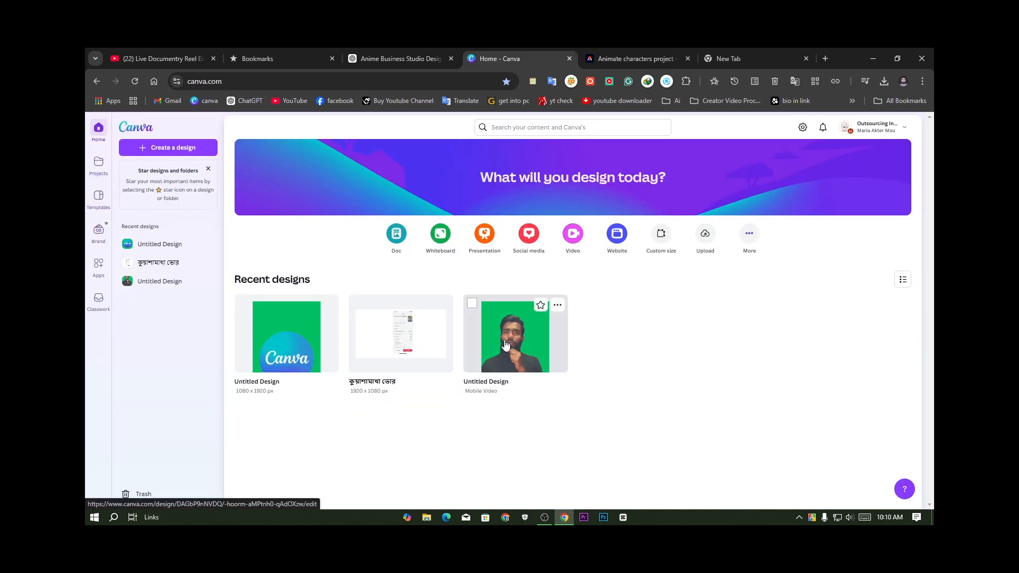
Step: In Canva, create a blank Mobile Video design and extend its page duration to 17.2 seconds
click(571, 235)
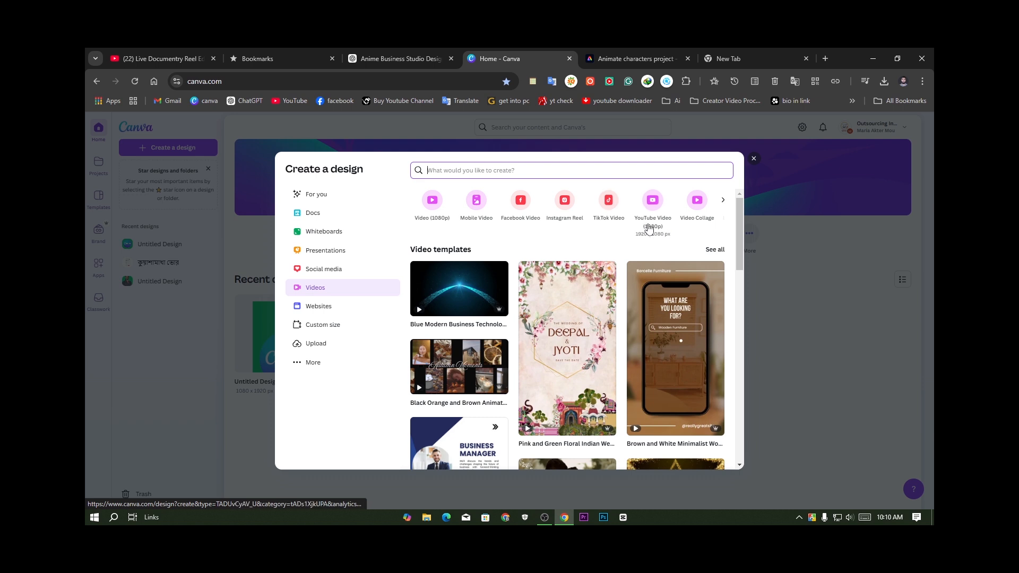
click(612, 211)
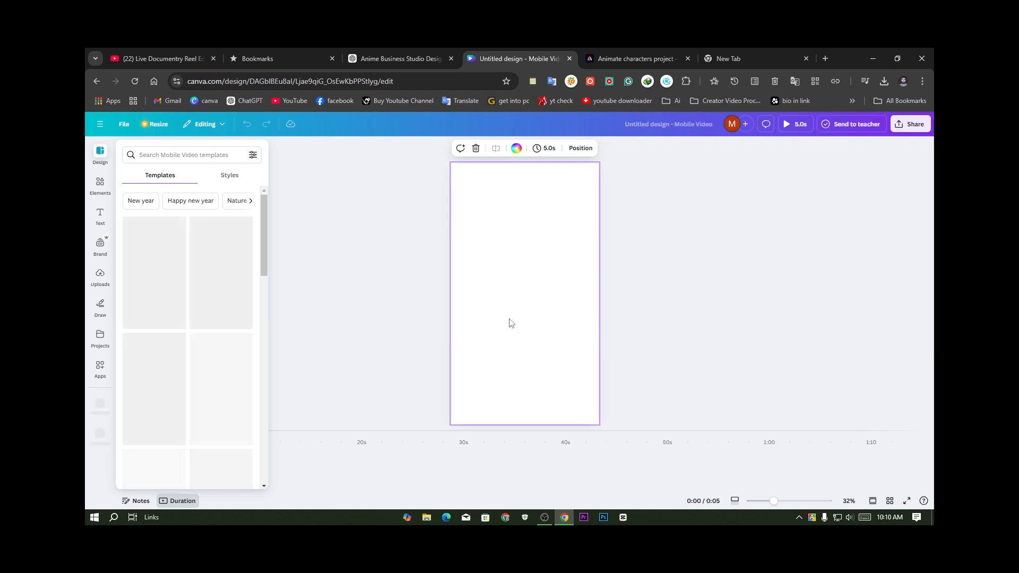
click(384, 234)
drag(206, 475, 334, 471)
Step: Search the elements for "anime boy" and limit the results to graphics
click(99, 186)
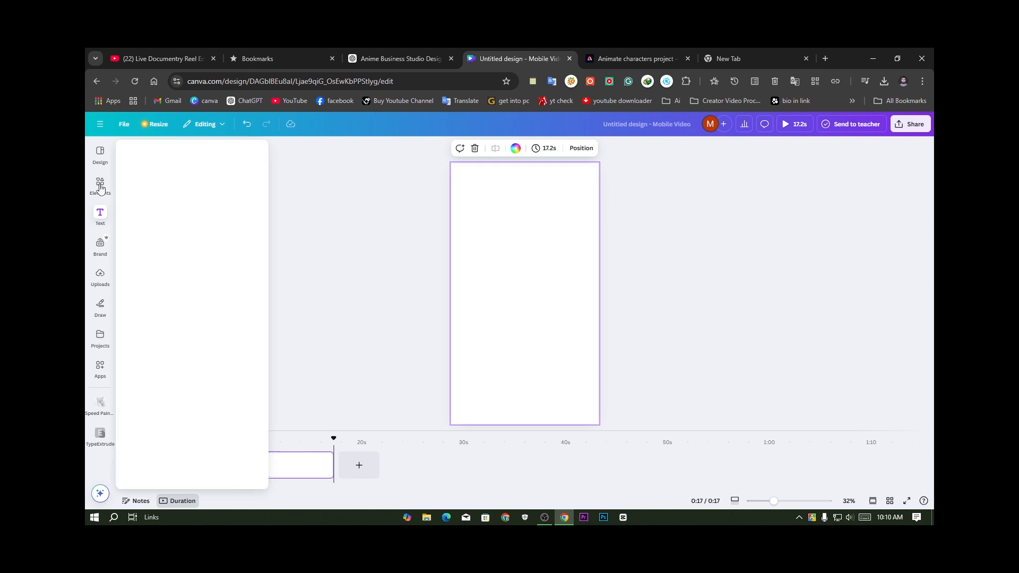
click(157, 151)
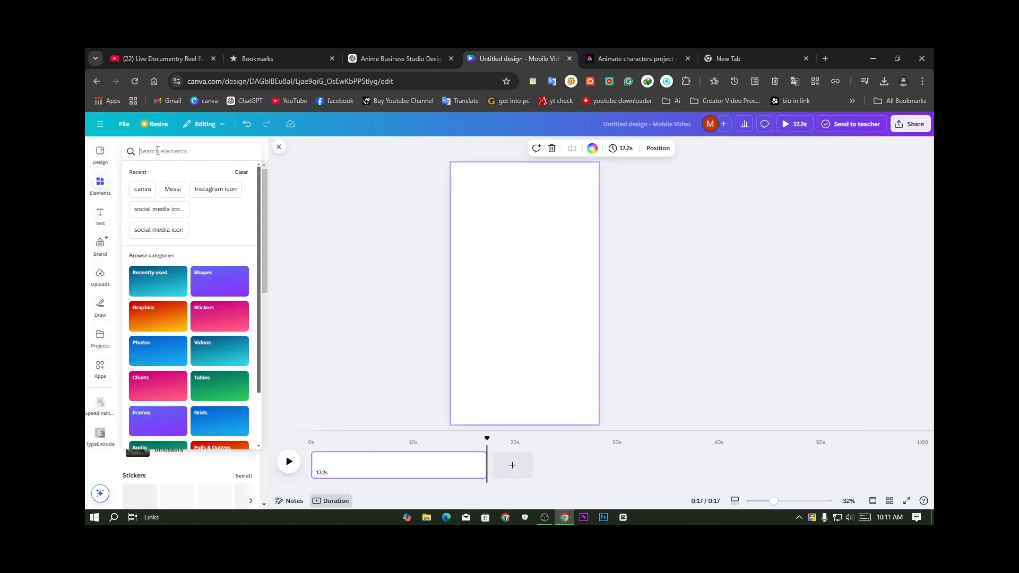
text(an)
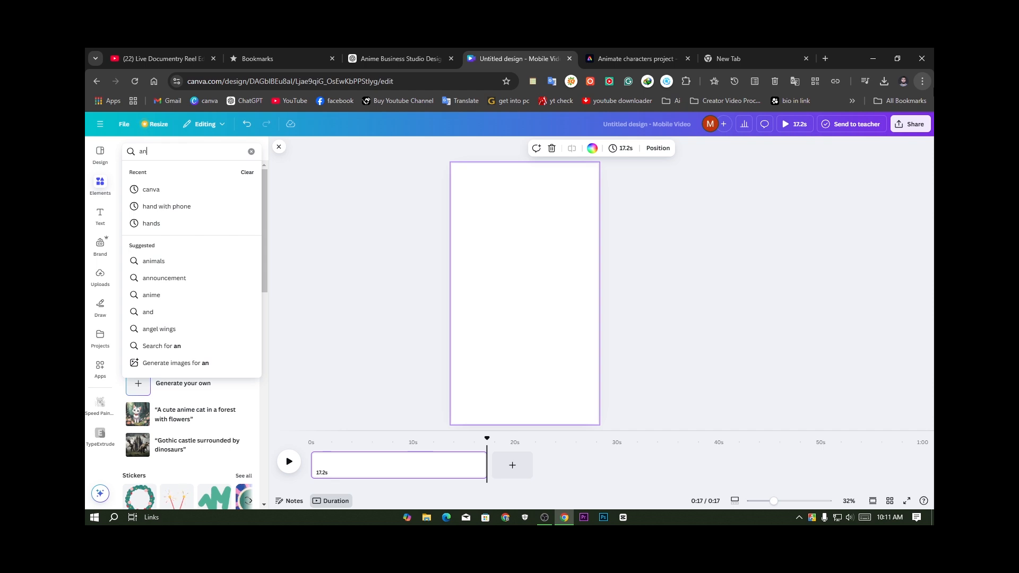
text(ime)
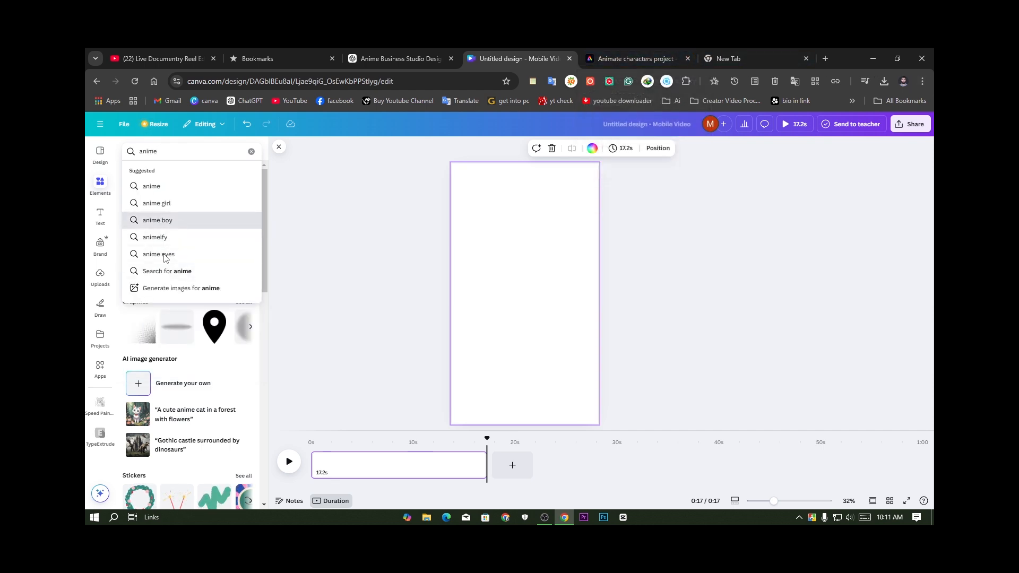
key(Return)
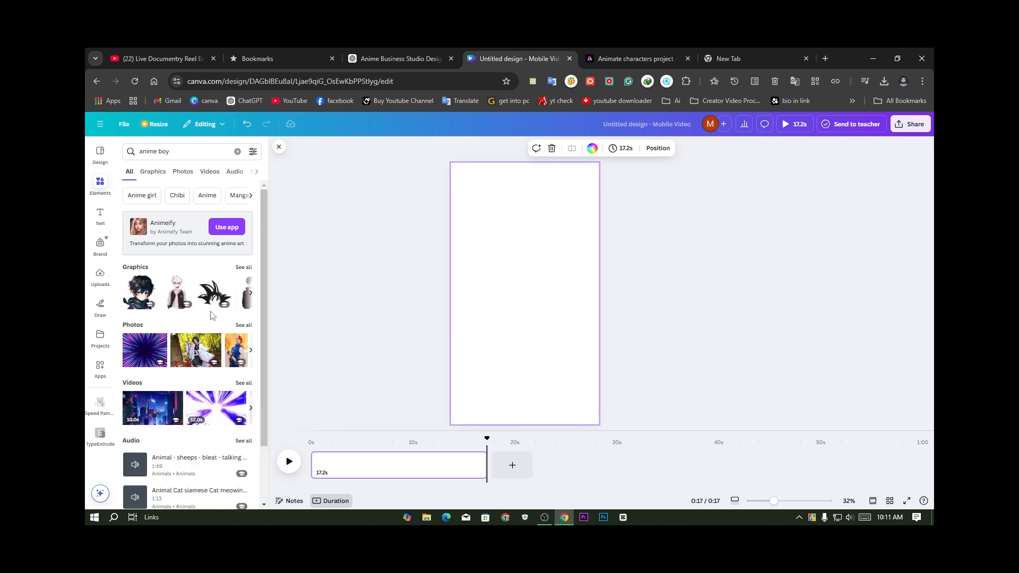
click(183, 171)
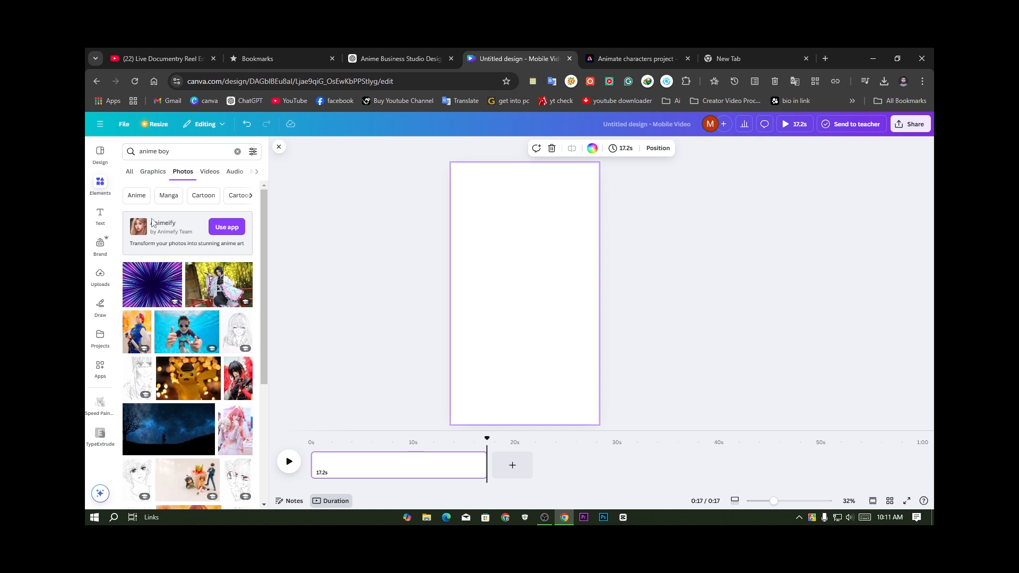
click(148, 175)
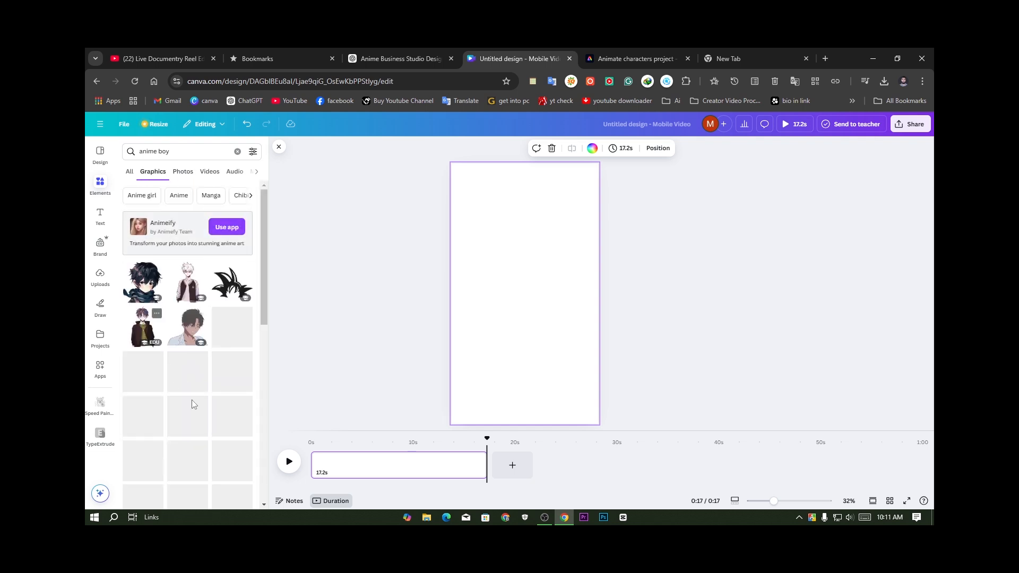
Step: Add the anime boy graphic with the red hat and red jacket to the page
scroll(231, 425, down, 5)
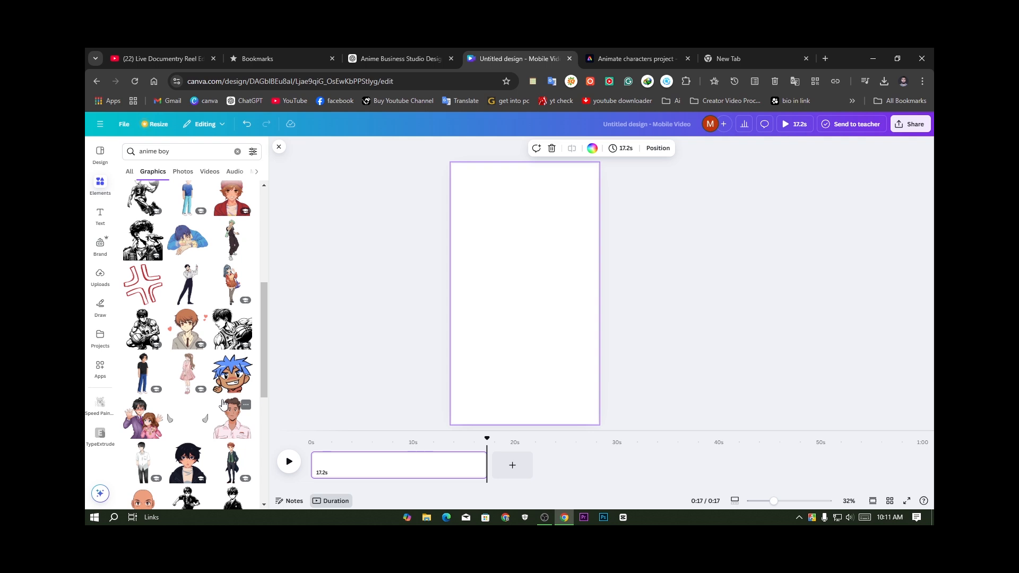
scroll(245, 430, down, 2)
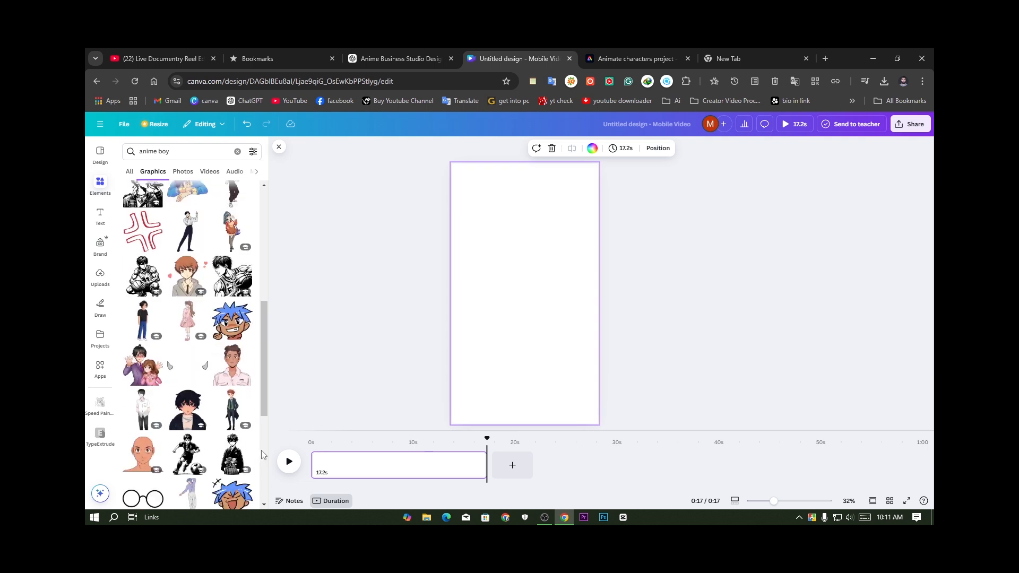
scroll(244, 441, down, 5)
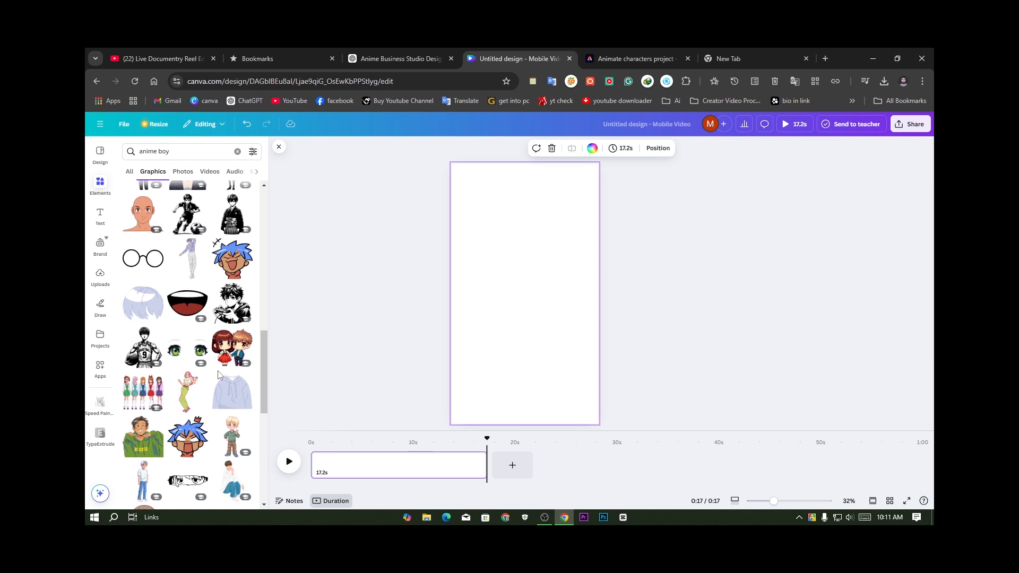
scroll(217, 375, down, 4)
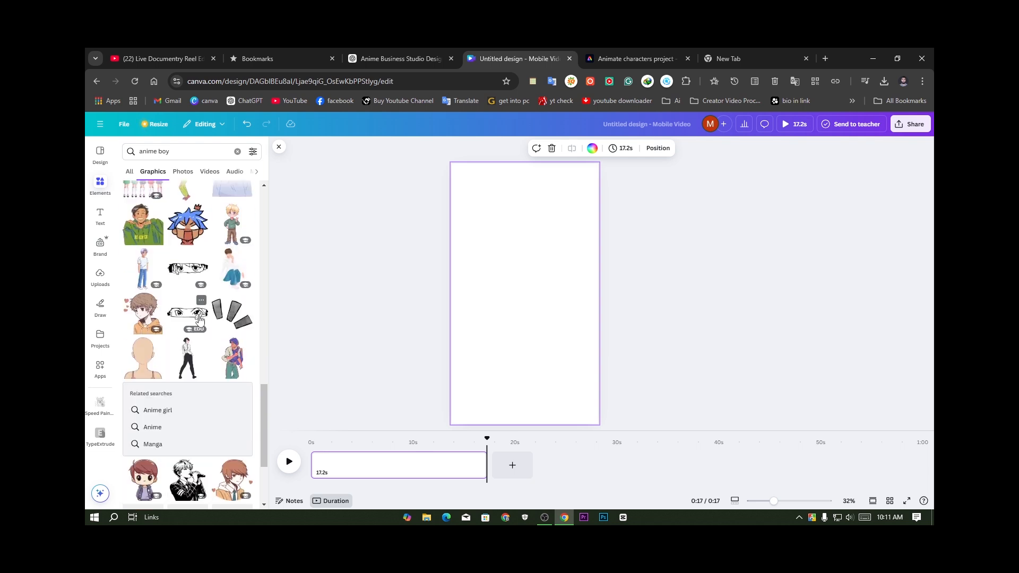
scroll(200, 317, down, 5)
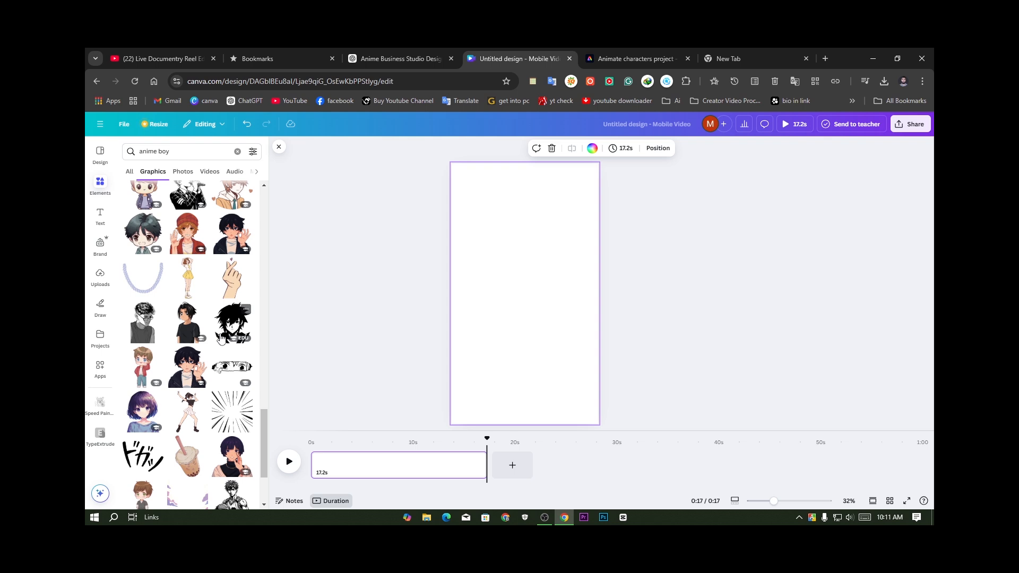
scroll(216, 377, up, 5)
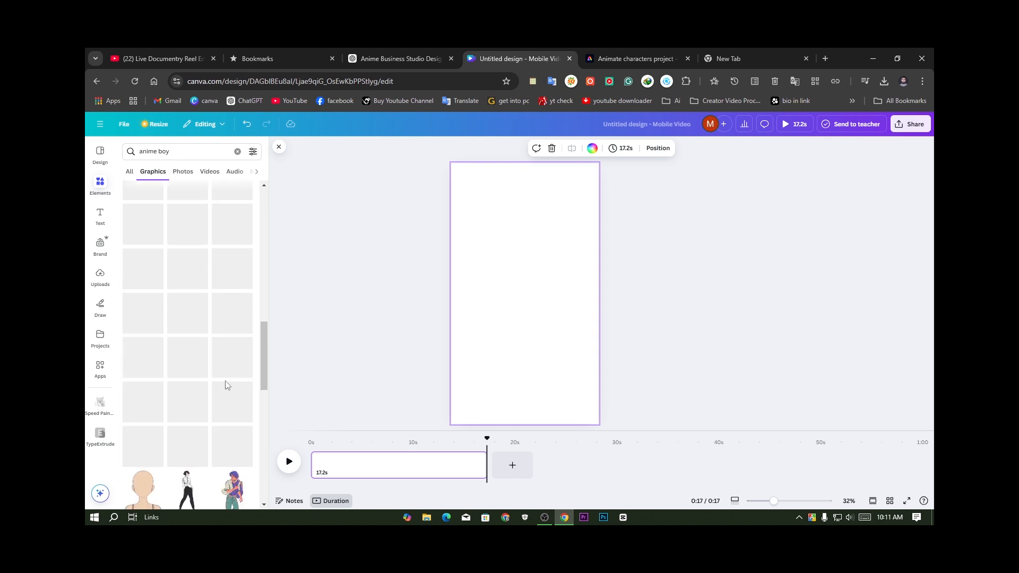
scroll(216, 330, up, 3)
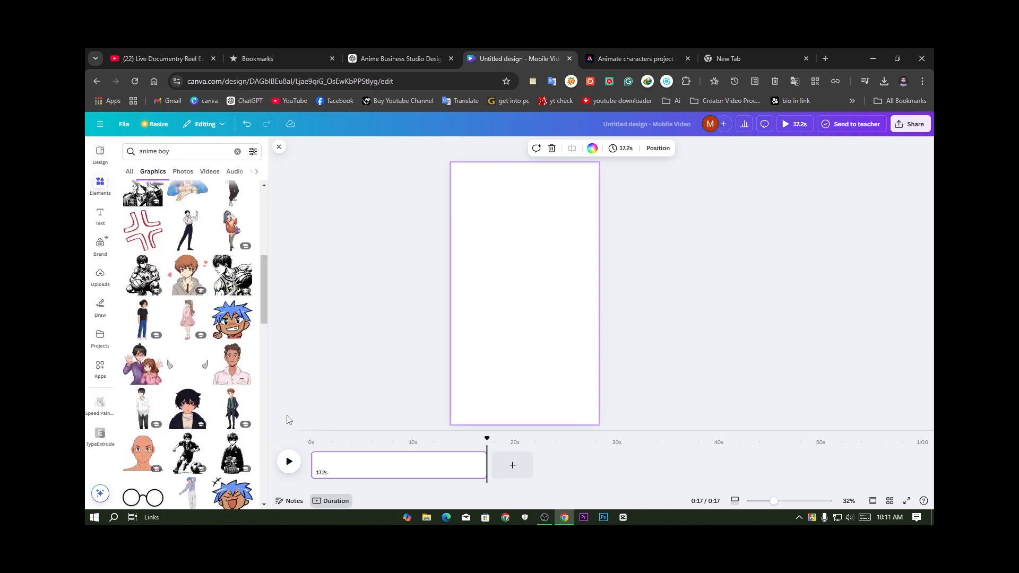
scroll(192, 377, up, 3)
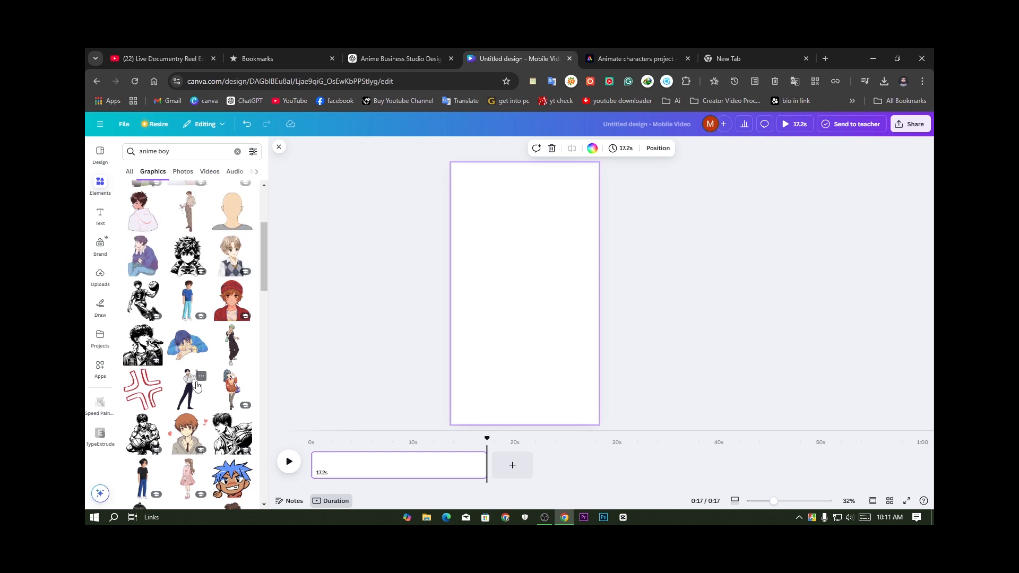
scroll(204, 375, up, 3)
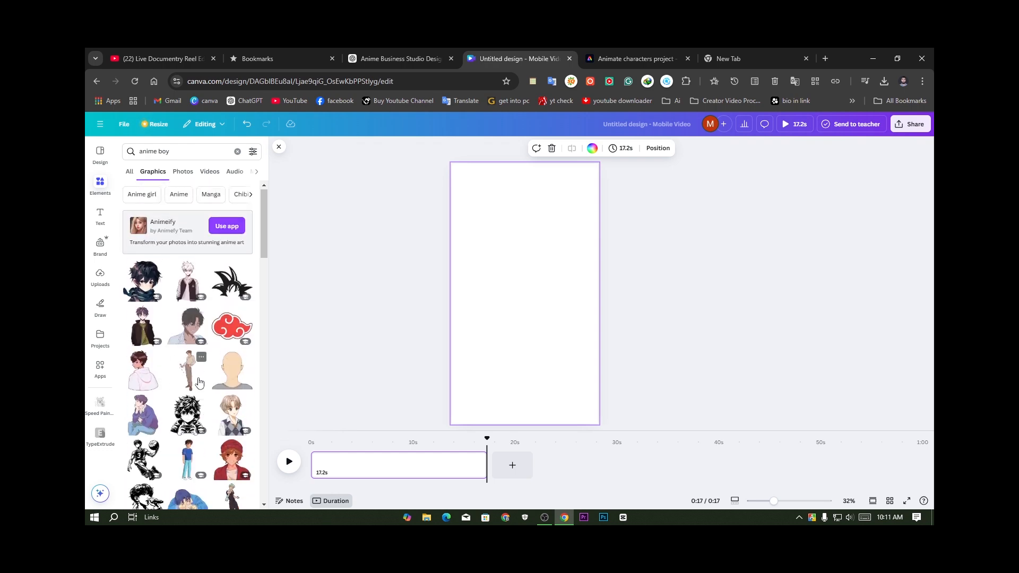
scroll(213, 351, down, 3)
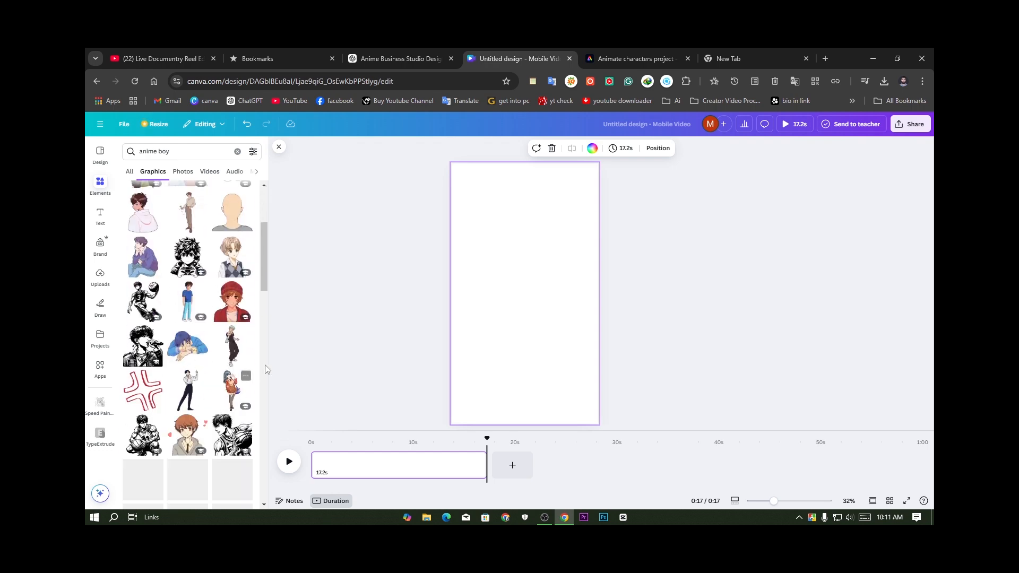
click(229, 312)
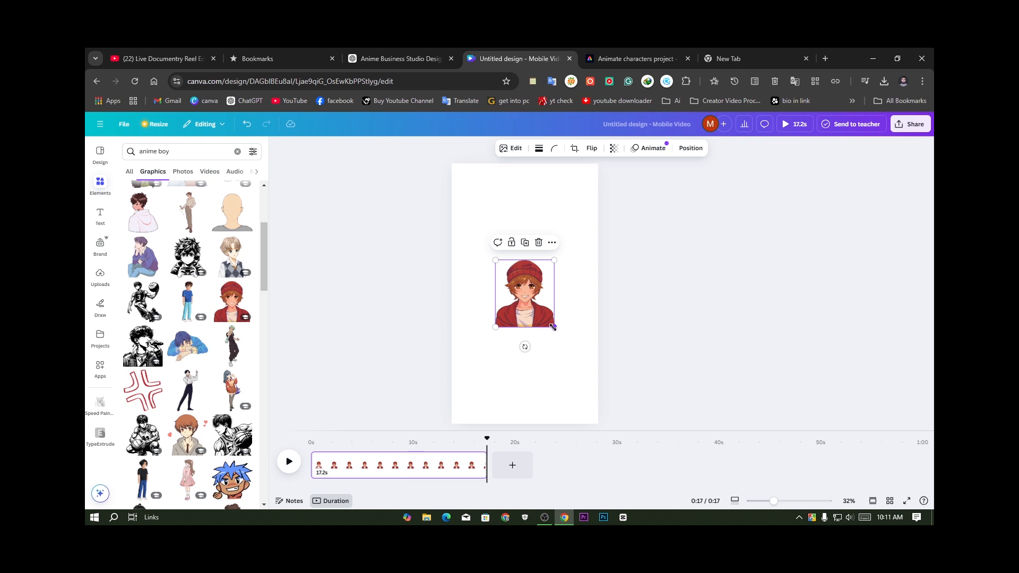
Step: Enlarge the red-hat character beyond the page width and position it against the page's lower edge
drag(552, 327, 636, 422)
drag(588, 358, 554, 325)
drag(601, 386, 571, 353)
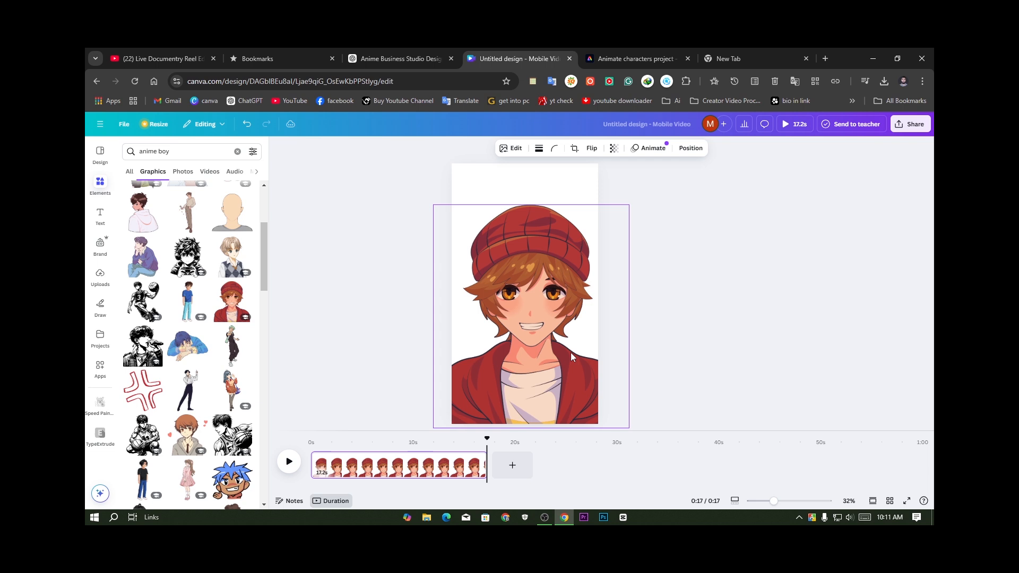
click(674, 220)
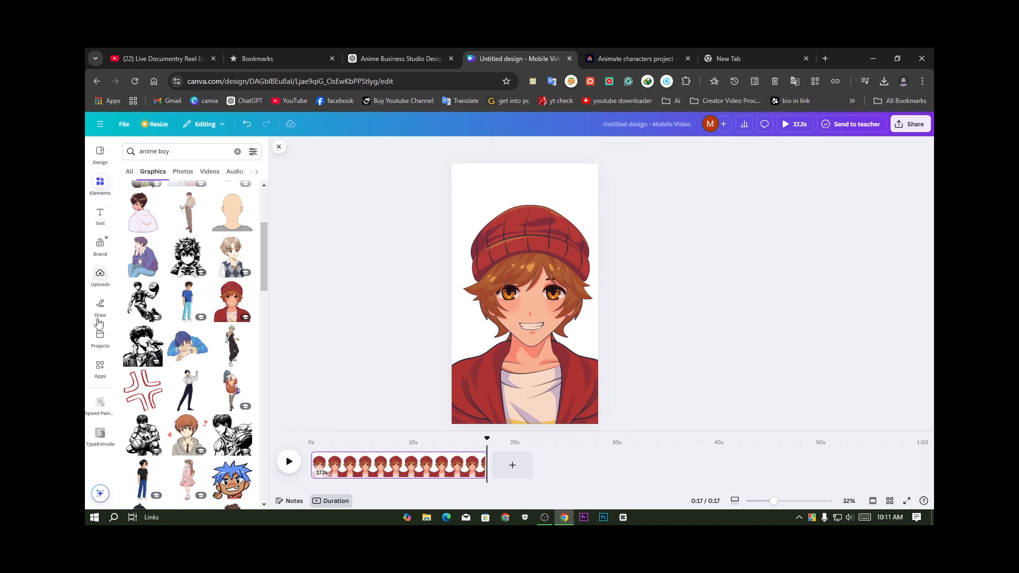
Step: Add the uploaded green-background mouth video over the character and pause its playback
click(100, 274)
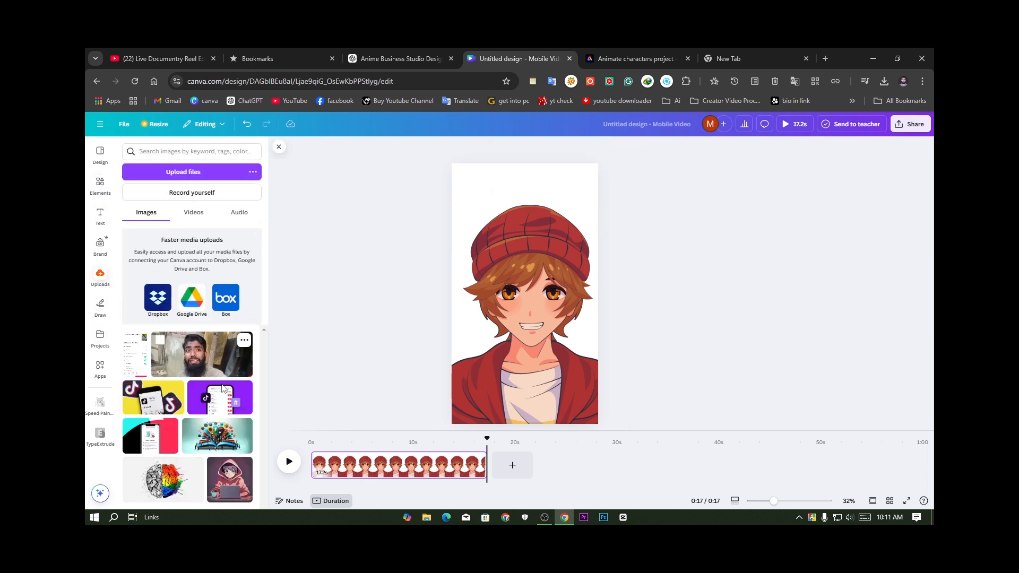
click(229, 494)
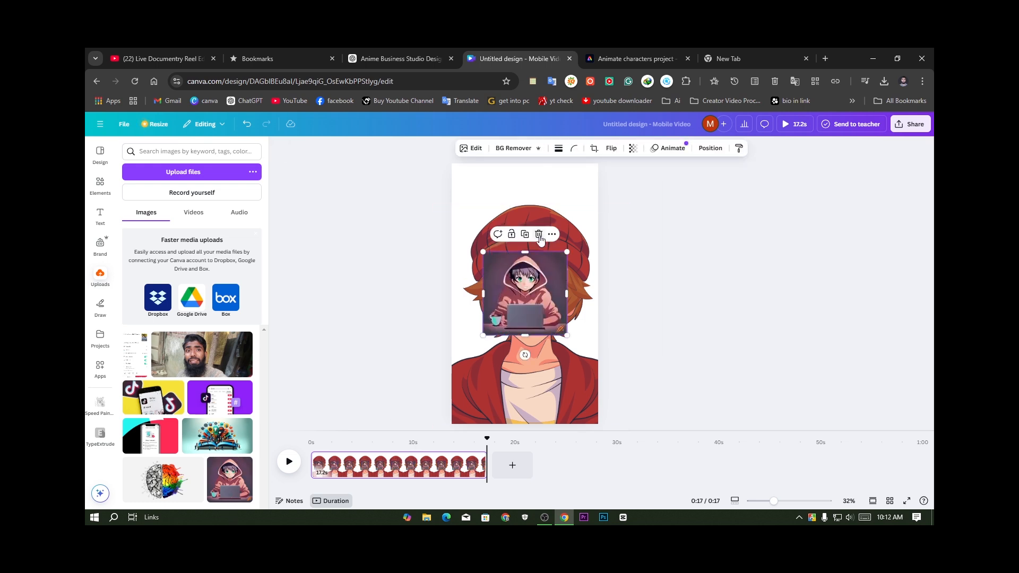
key(Delete)
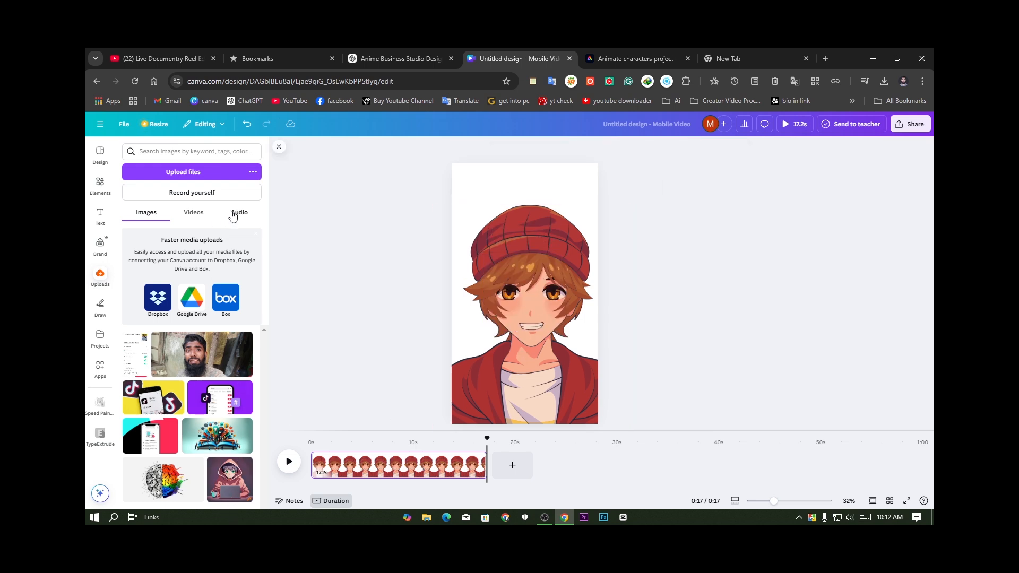
click(193, 213)
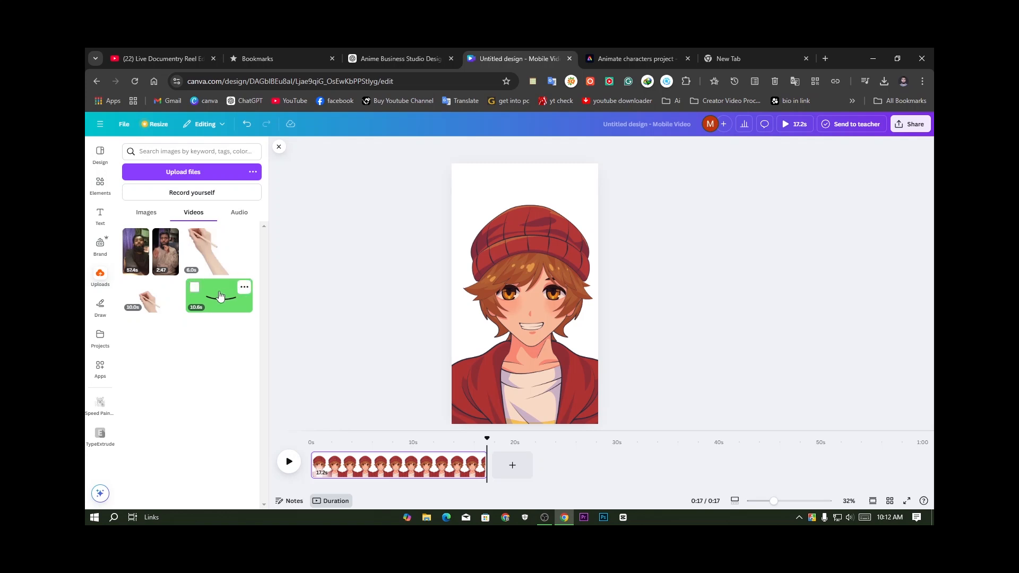
click(220, 296)
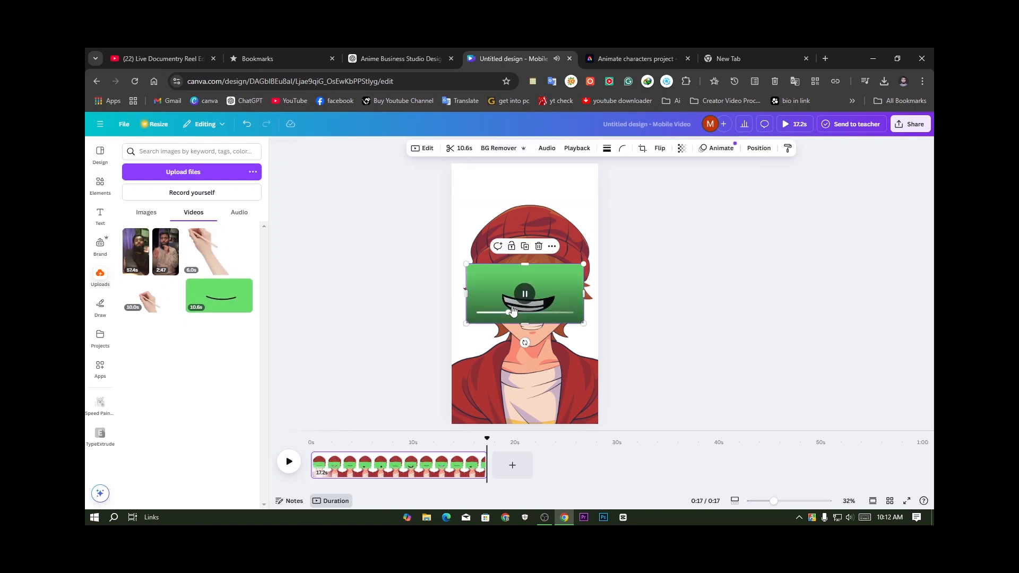
click(524, 295)
click(636, 59)
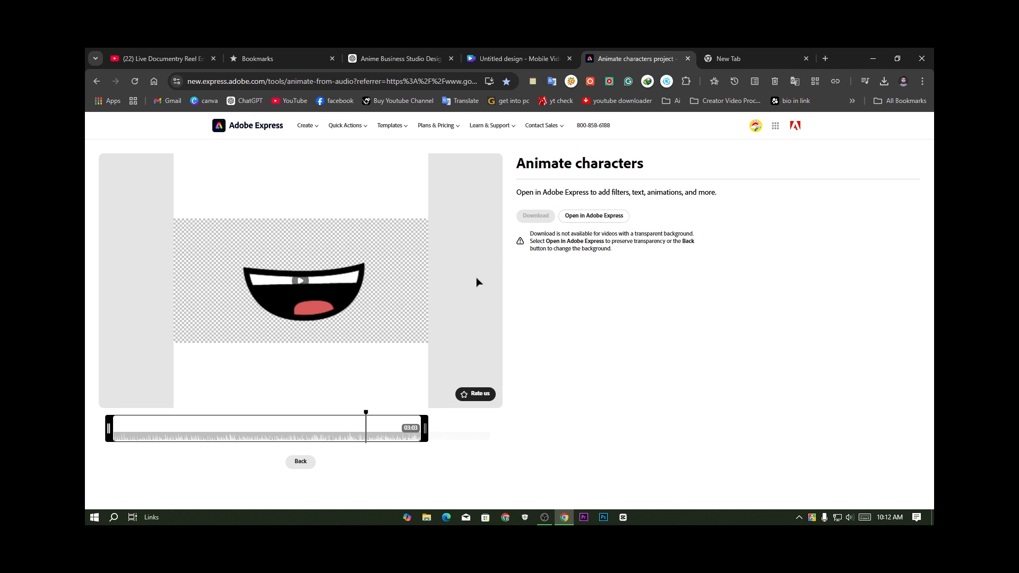
click(518, 59)
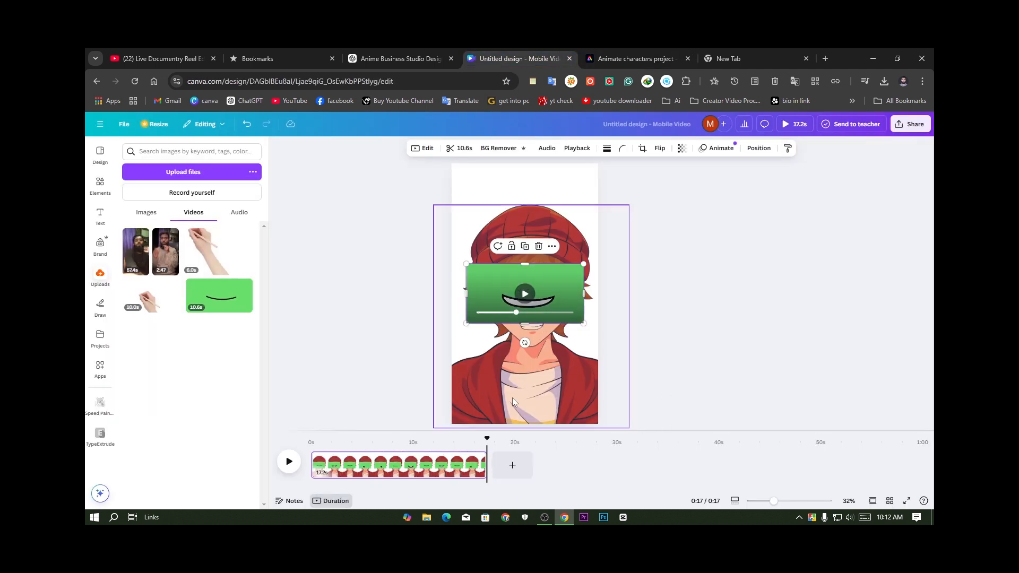
click(192, 173)
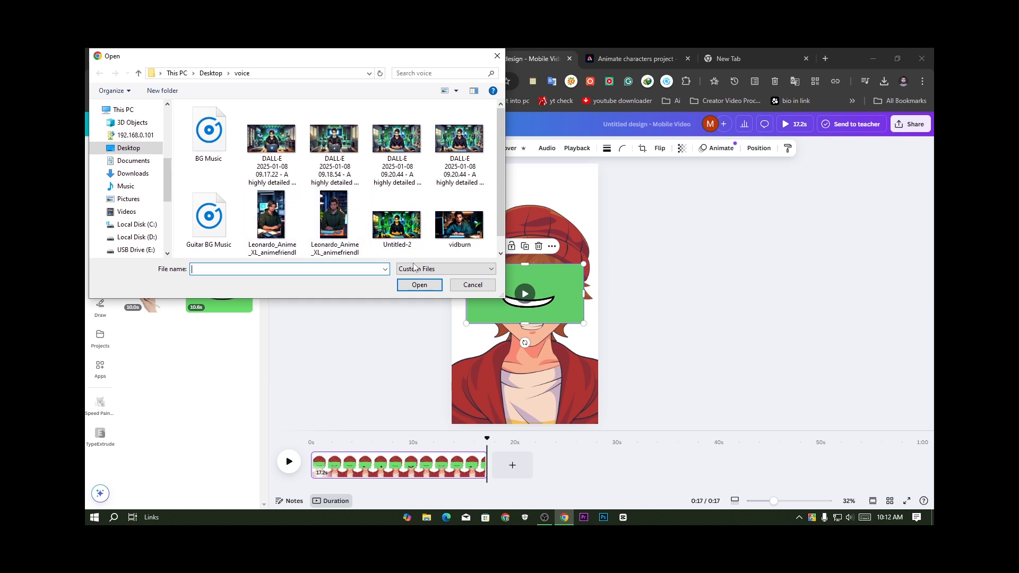
click(474, 286)
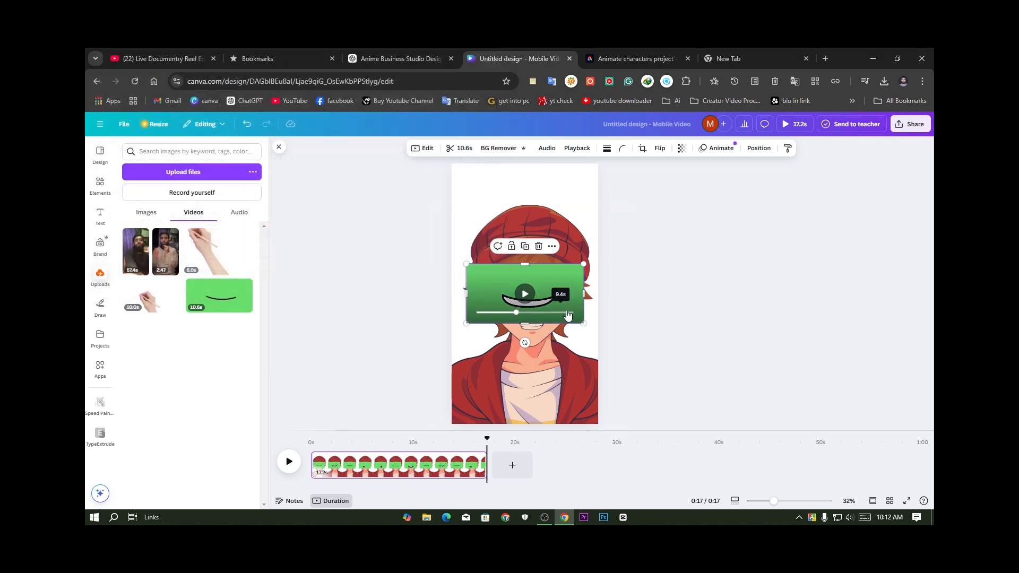
Step: Remove the mouth video's green background, then shrink it, tilt it slightly and place it over the character's mouth
click(498, 149)
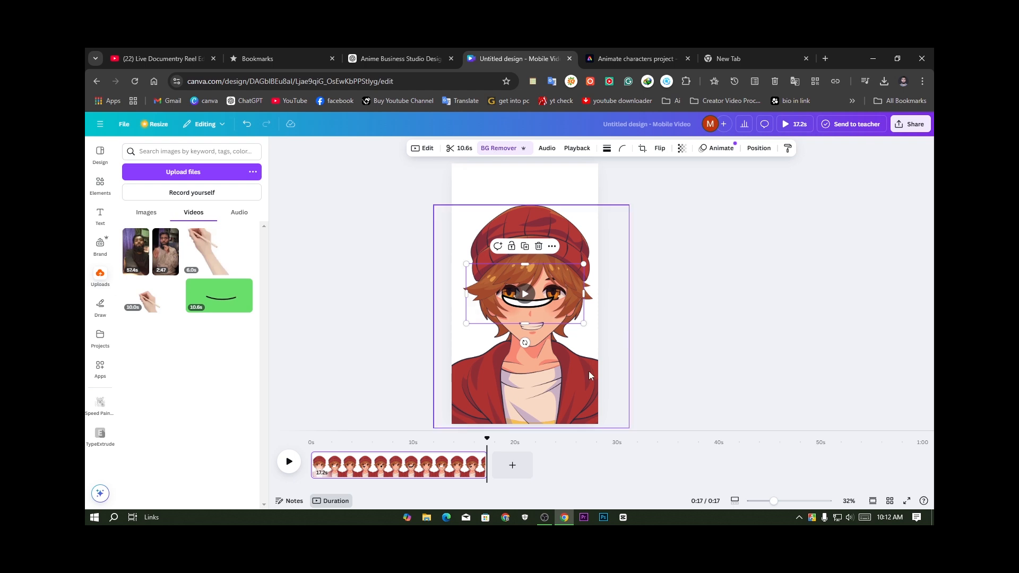
drag(583, 324, 542, 319)
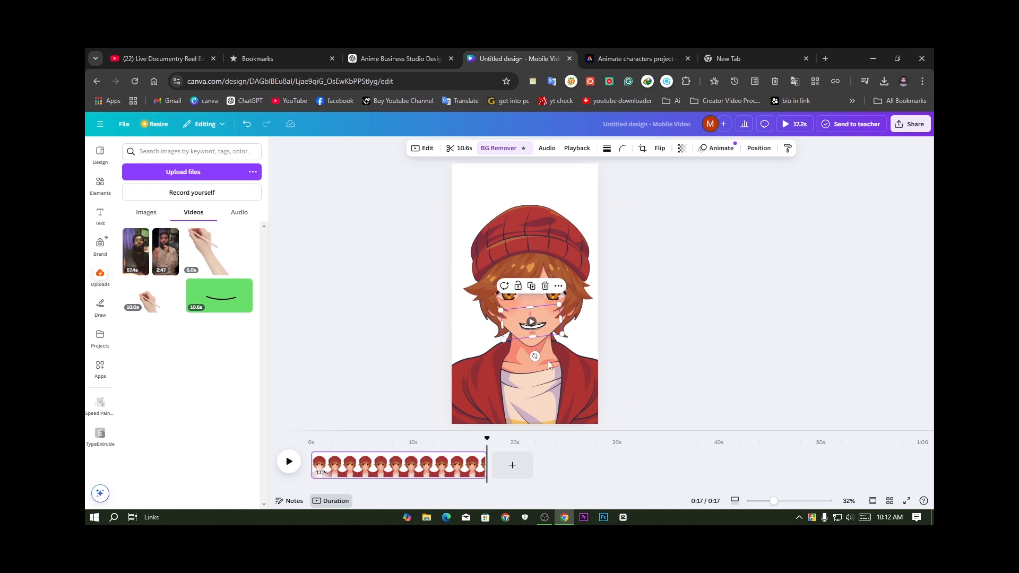
click(653, 345)
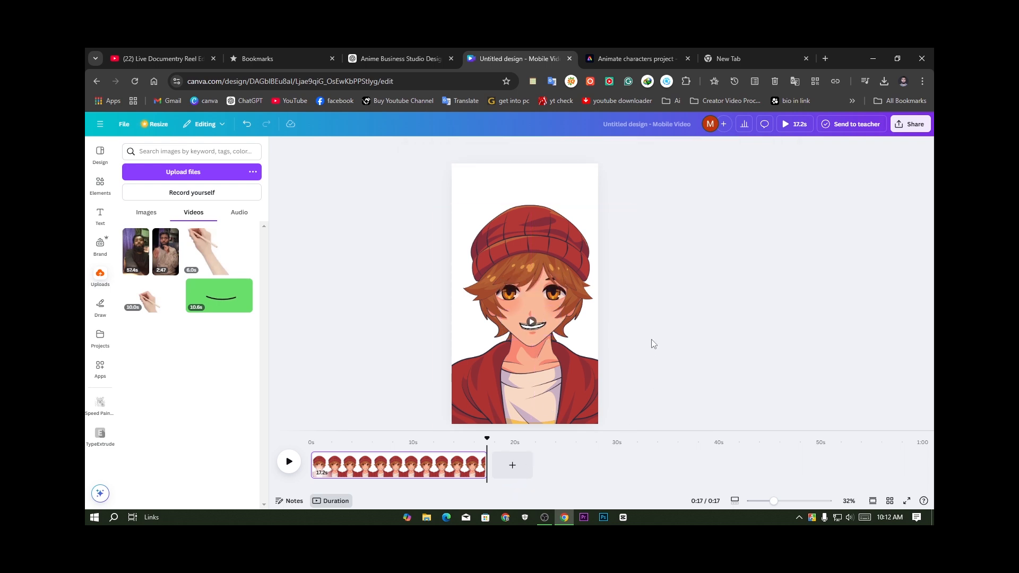
Step: Fill the page background with the black-to-blue default gradient
click(585, 184)
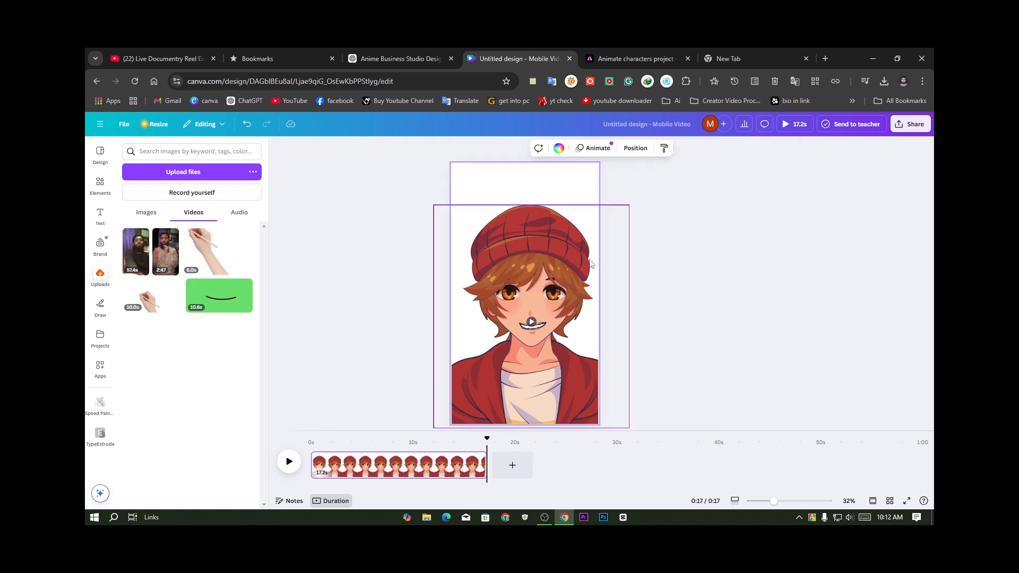
click(559, 149)
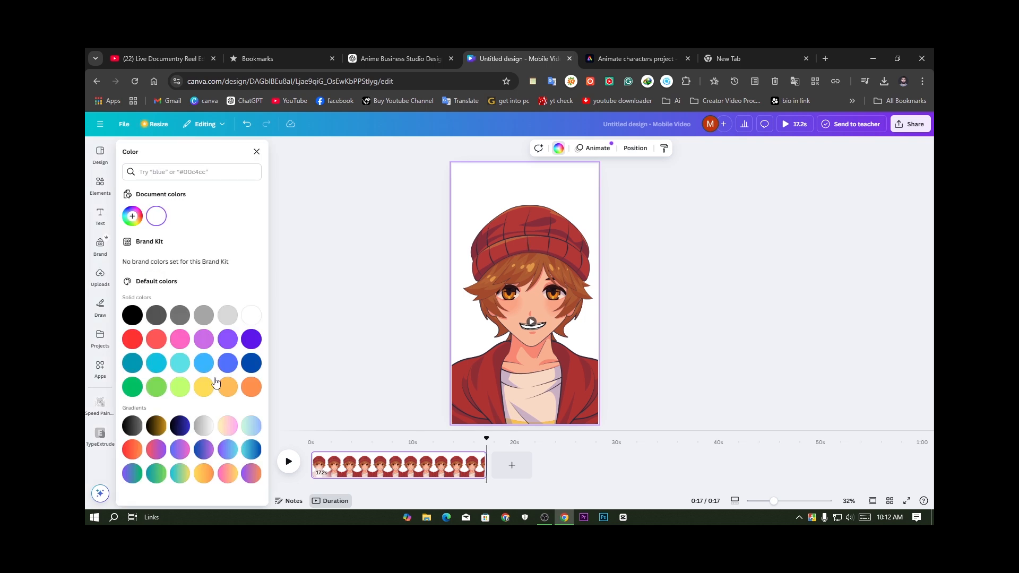
click(180, 427)
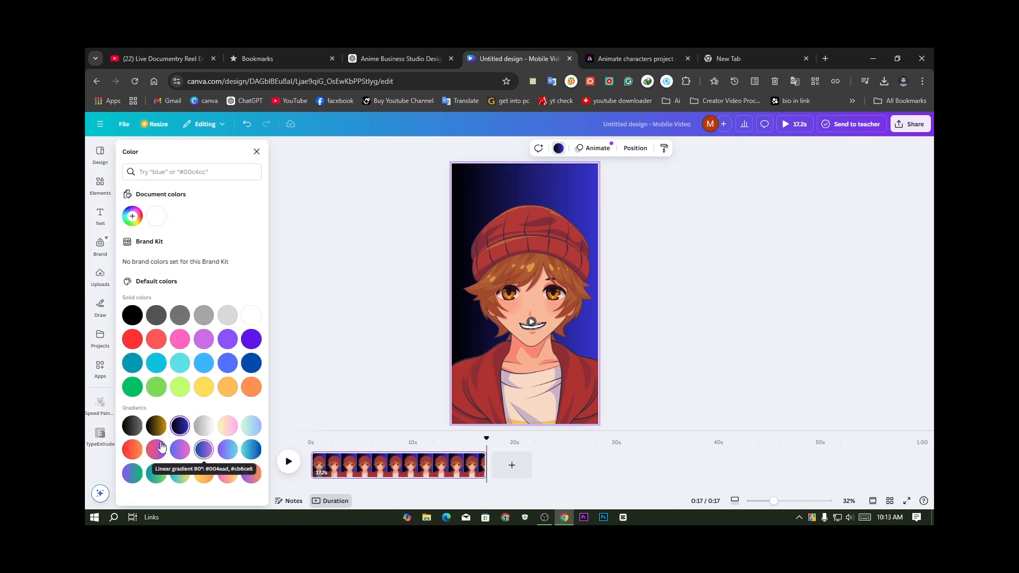
Step: Try other default gradients as the page background, including black-to-grey, pink-to-yellow, purple-to-turquoise and turquoise-to-blue
click(157, 429)
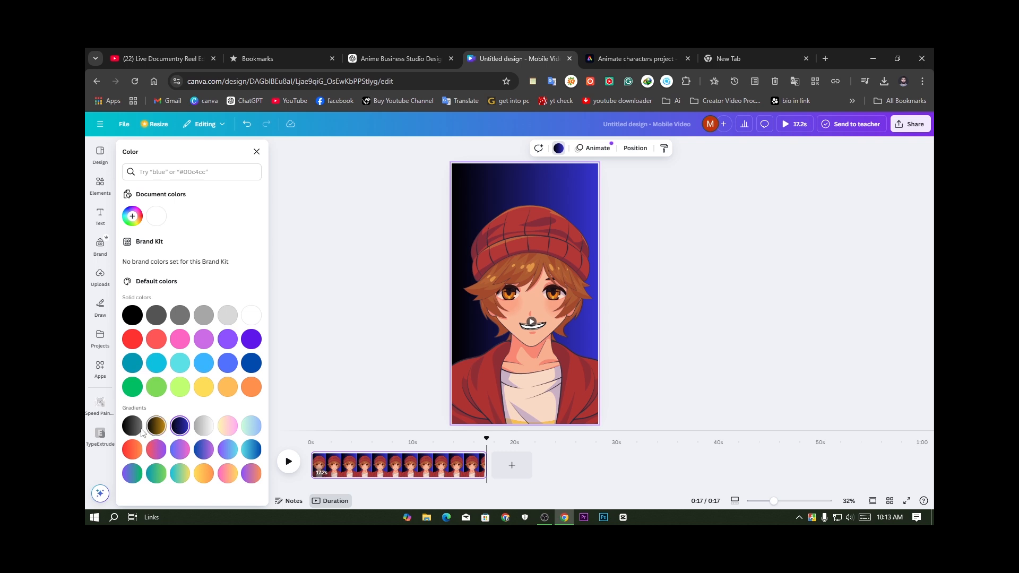
click(138, 429)
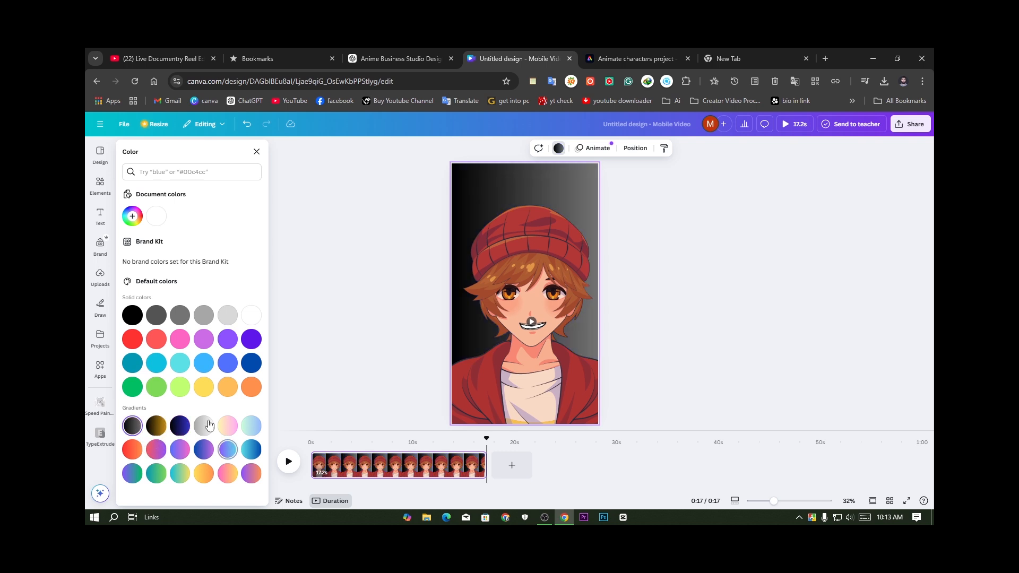
click(251, 474)
click(229, 475)
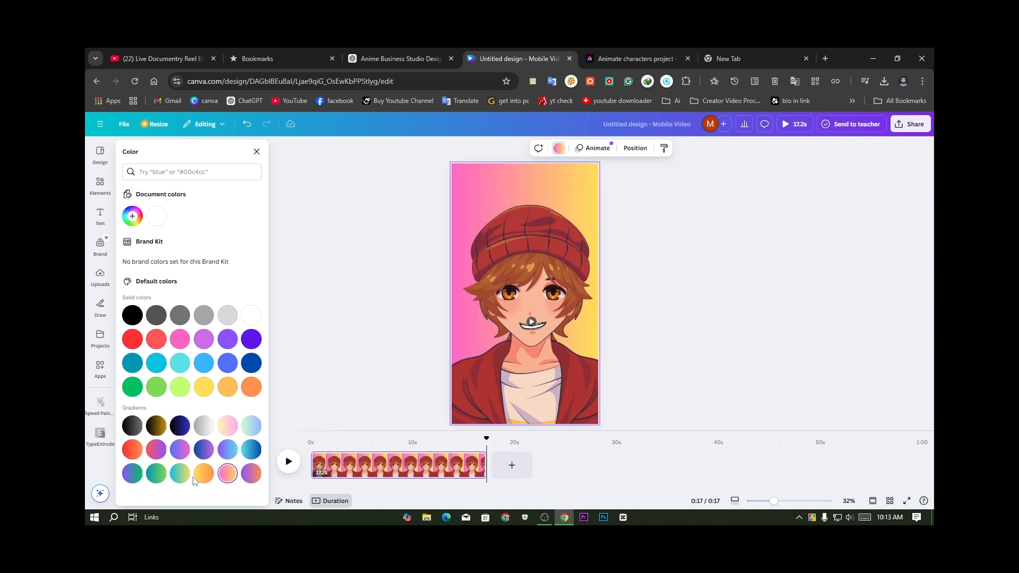
click(205, 453)
click(233, 456)
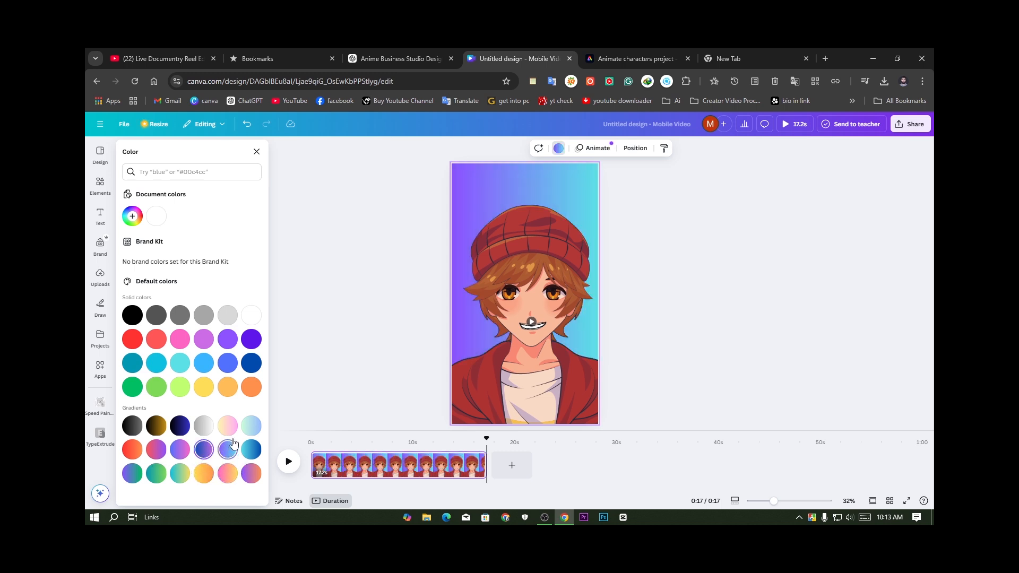
click(248, 456)
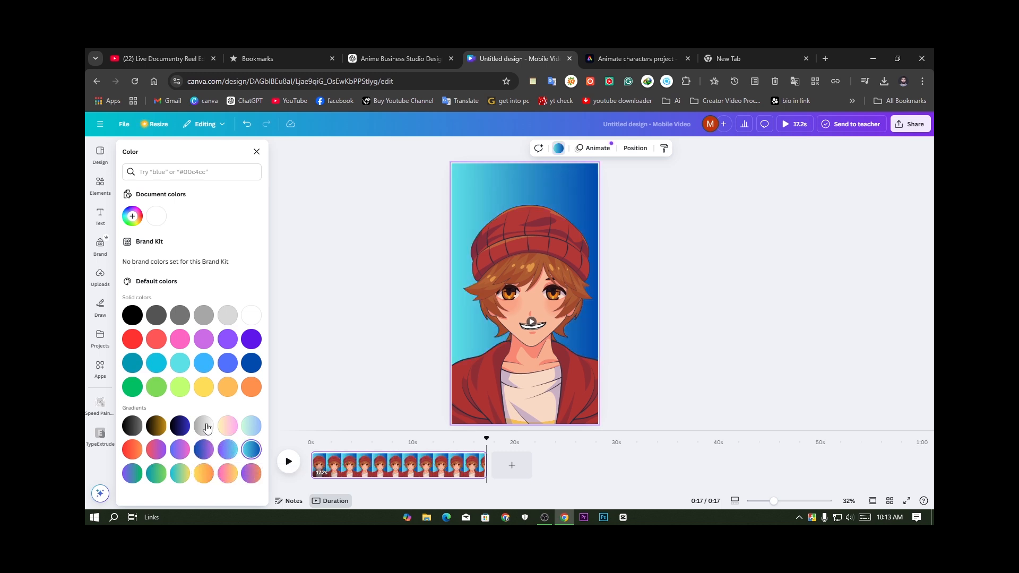
Step: Return the page background to the black-to-blue gradient and close the color choices
click(180, 426)
click(737, 350)
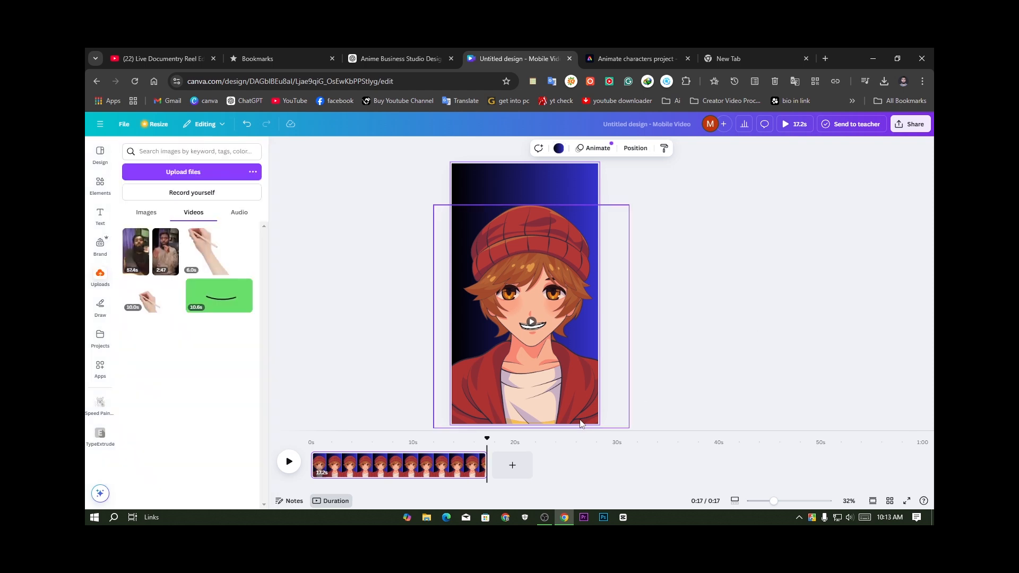
Step: Preview the talking character from the start of the timeline and pause playback about 15 seconds in
click(713, 461)
drag(488, 465, 311, 439)
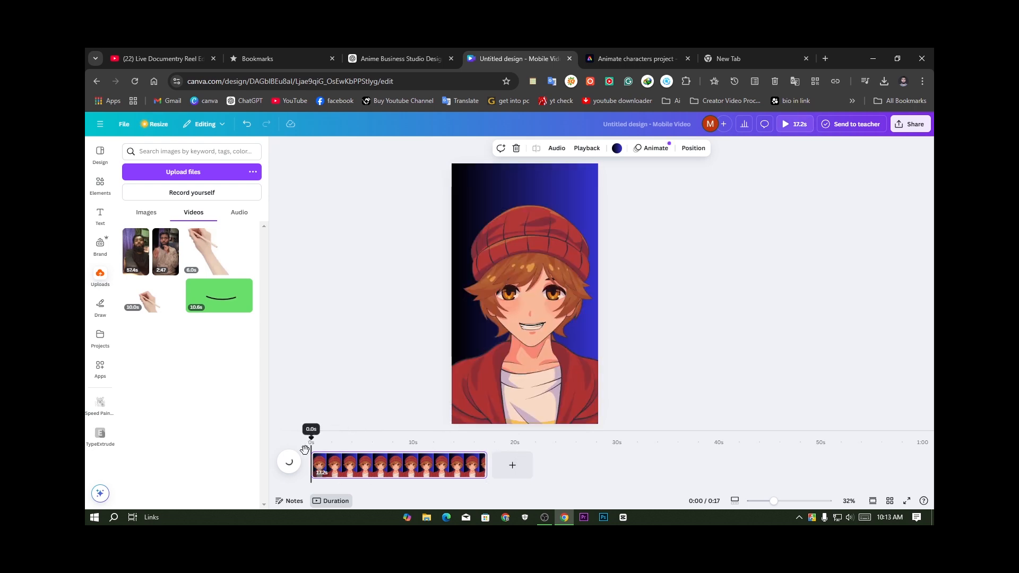
click(290, 466)
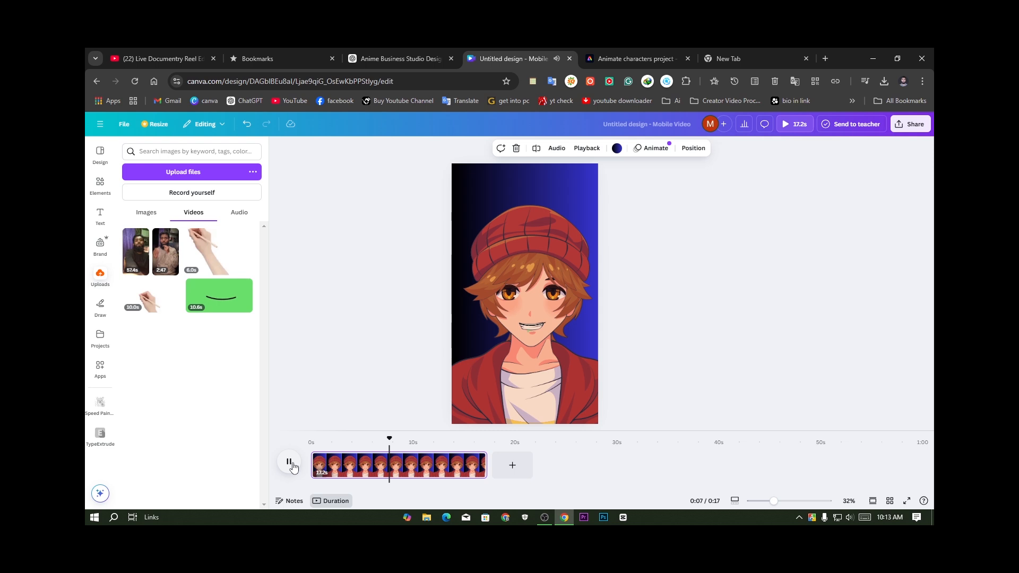
click(293, 467)
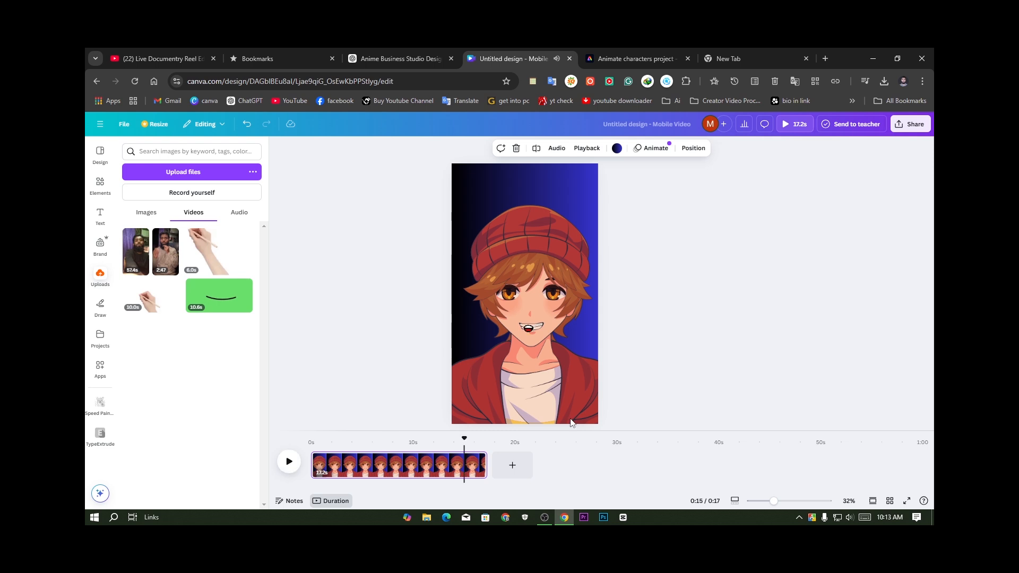